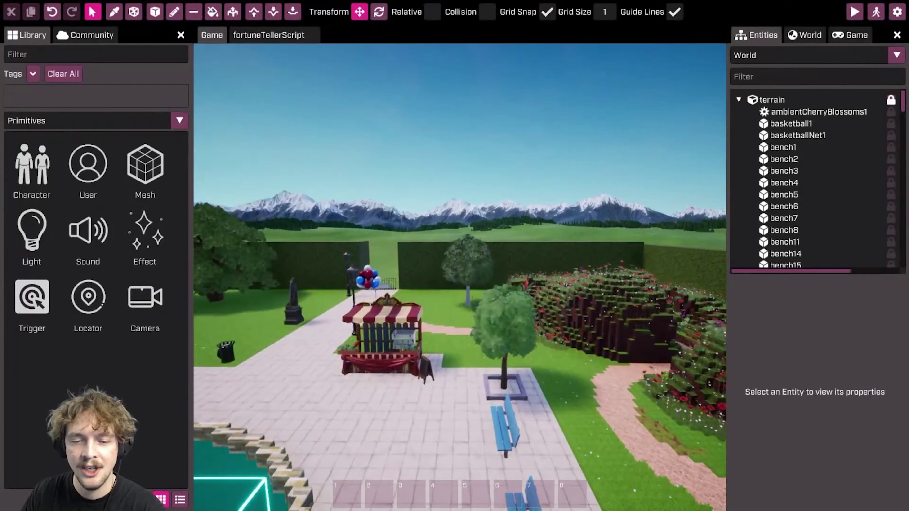
- Fly around the park to view the fountain and pool from several sides
key(s)
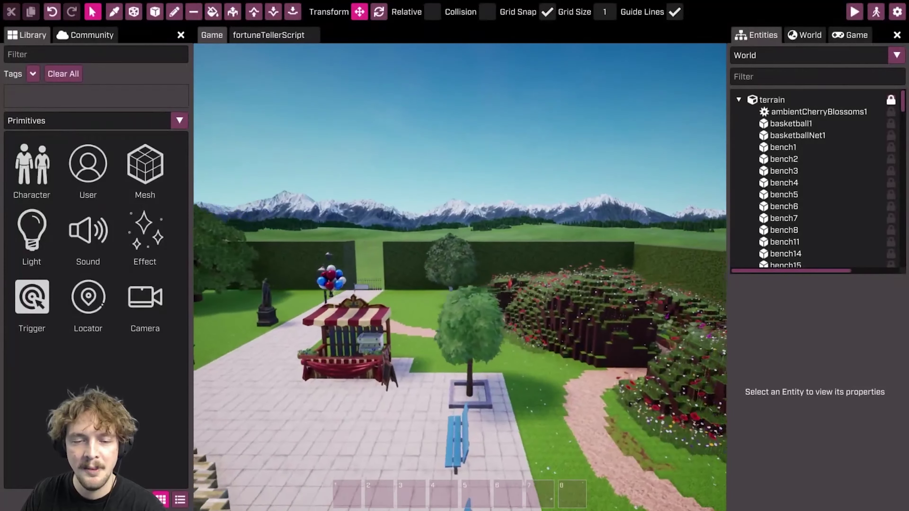
key(w)
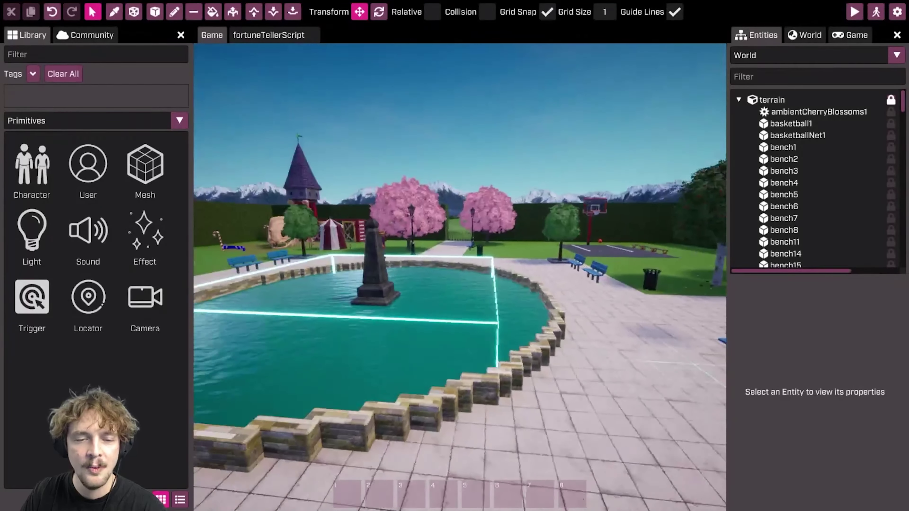
right_drag(646, 370, 646, 369)
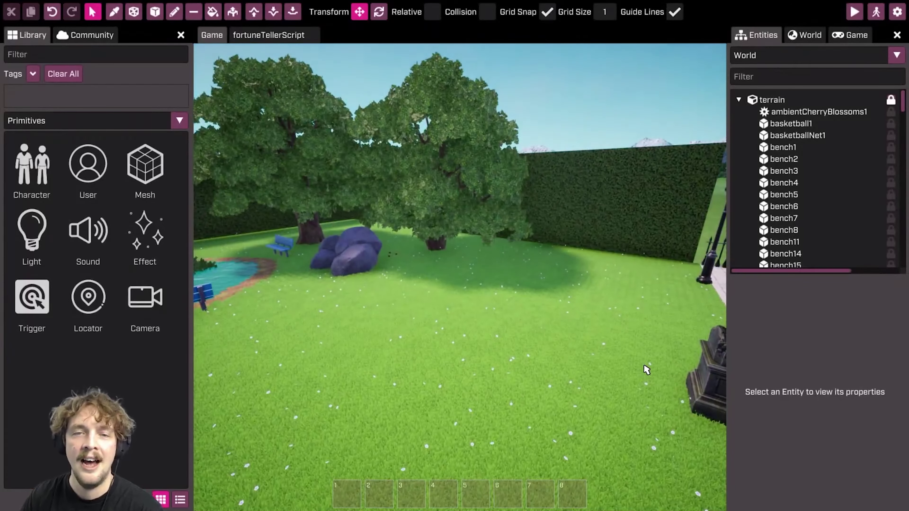
mouse_move(646, 370)
right_down()
mouse_move(594, 309)
mouse_move(598, 290)
right_up()
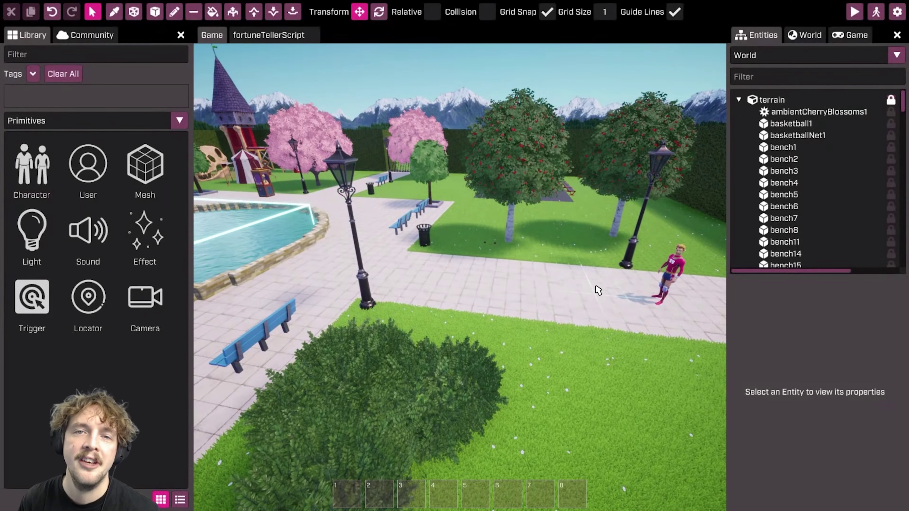
right_drag(591, 274, 498, 235)
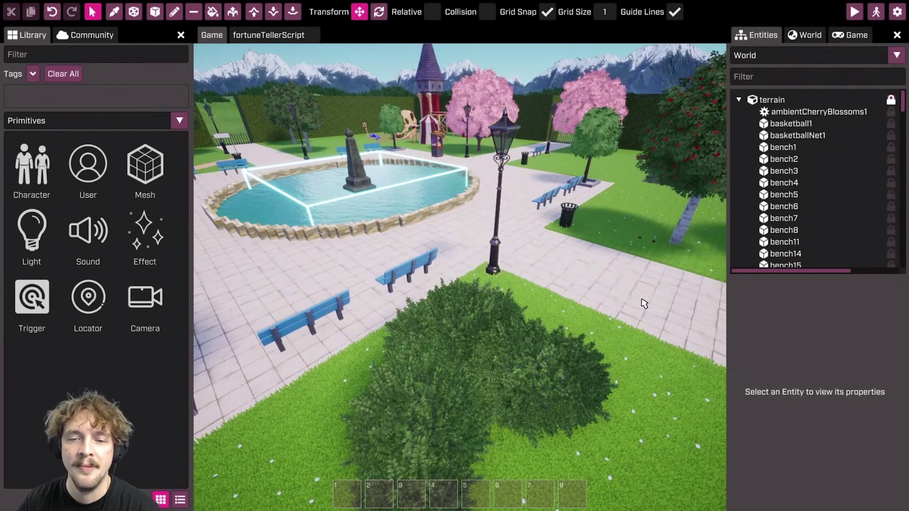
mouse_move(644, 304)
right_down()
mouse_move(621, 297)
mouse_move(537, 312)
mouse_move(580, 287)
mouse_move(585, 316)
right_up()
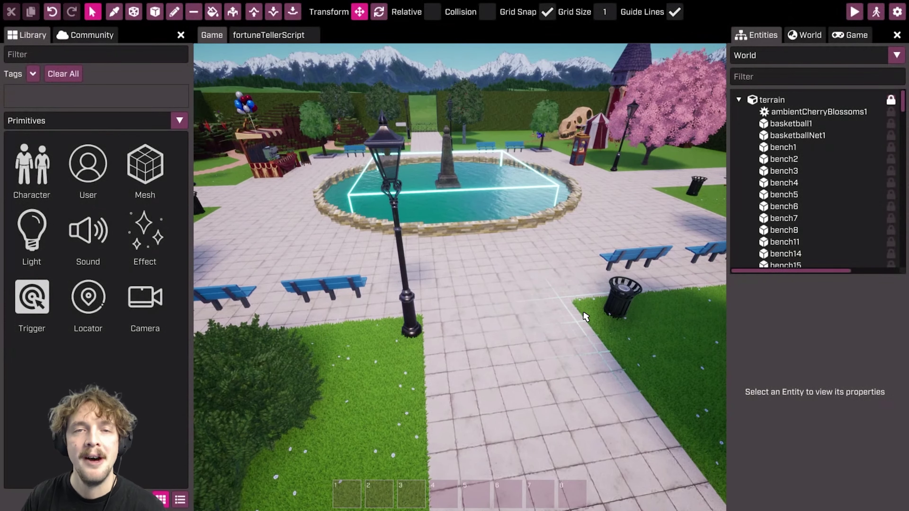
right_drag(531, 375, 580, 356)
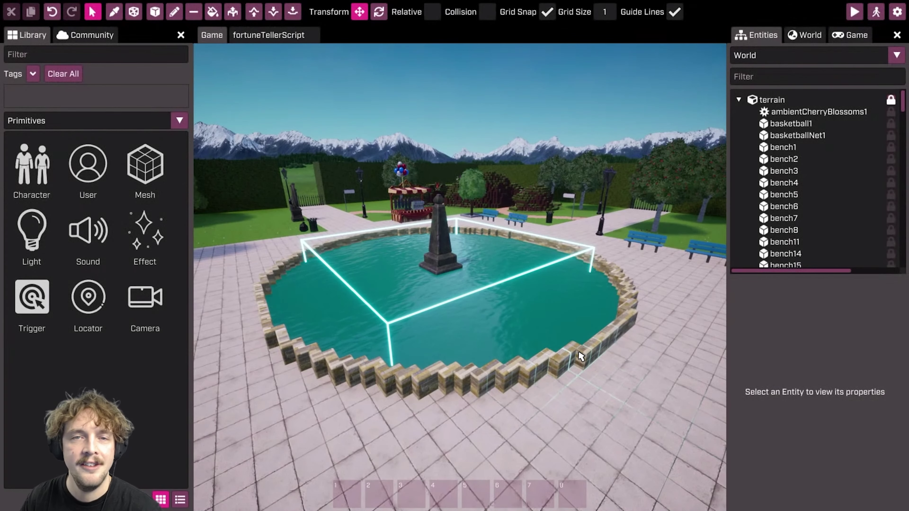
right_drag(580, 356, 601, 358)
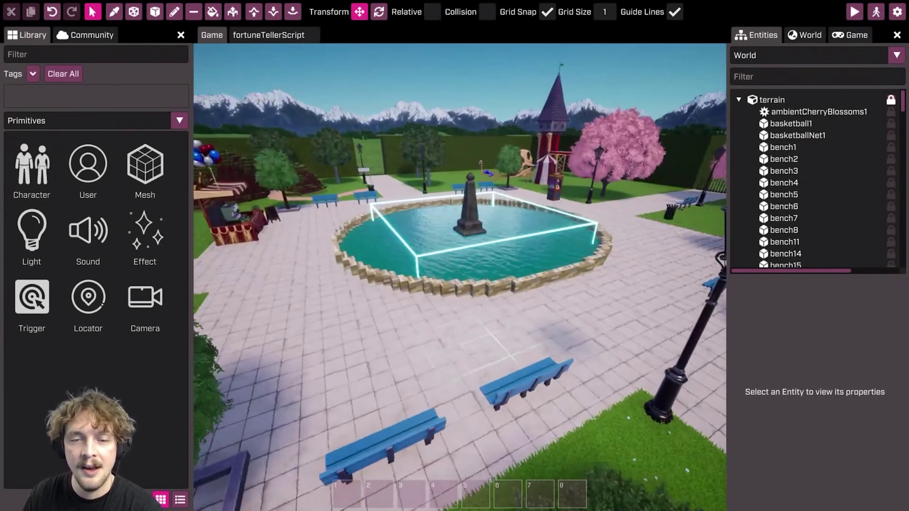
right_drag(601, 358, 460, 351)
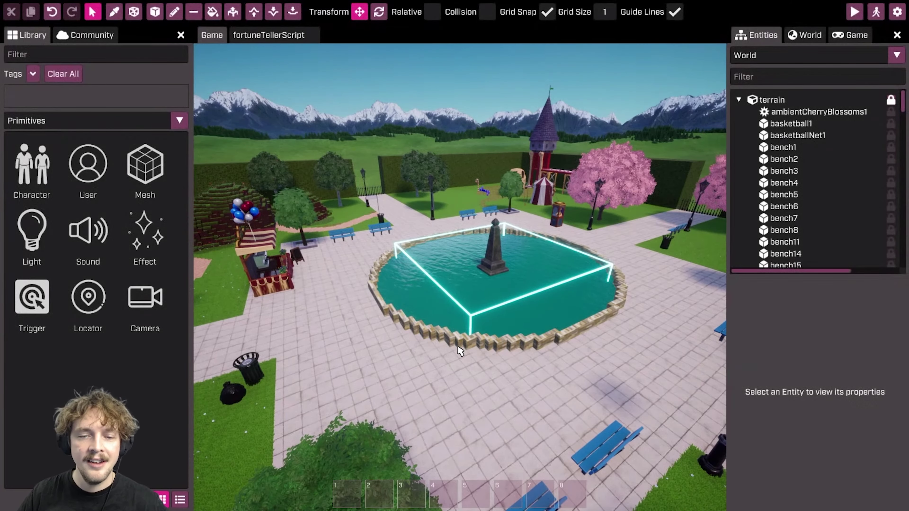
mouse_move(609, 379)
right_down()
mouse_move(632, 381)
mouse_move(502, 310)
right_up()
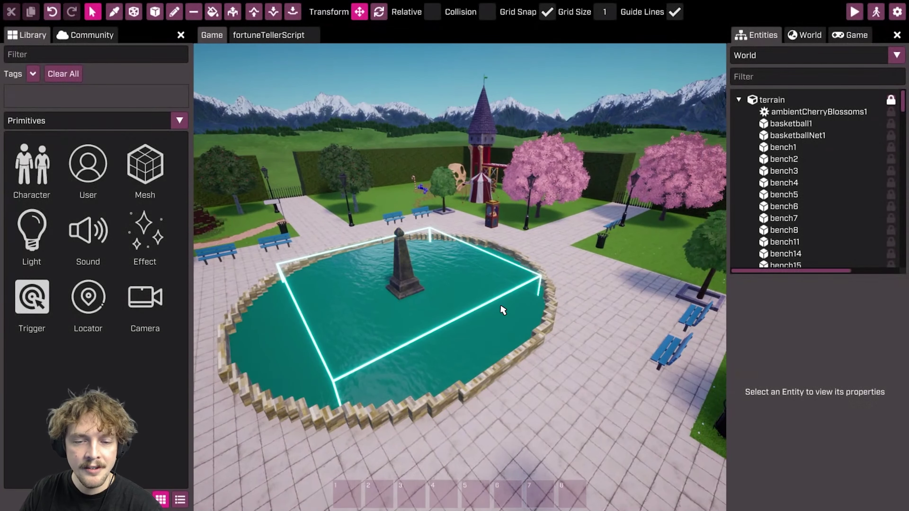
right_drag(595, 279, 623, 299)
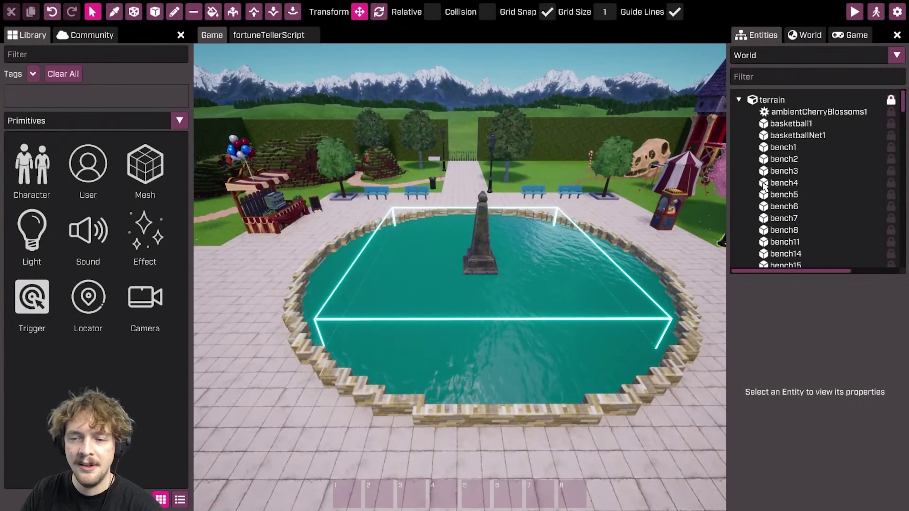
- Filter the entities by 'tri', select trigger1 and open its sendChallengeScript for editing
click(792, 76)
text(tri)
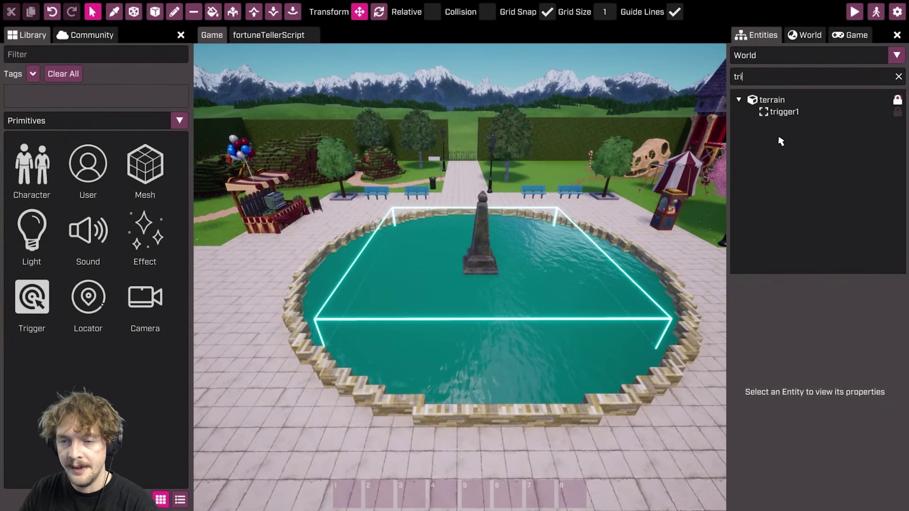
click(782, 113)
right_drag(414, 251, 537, 258)
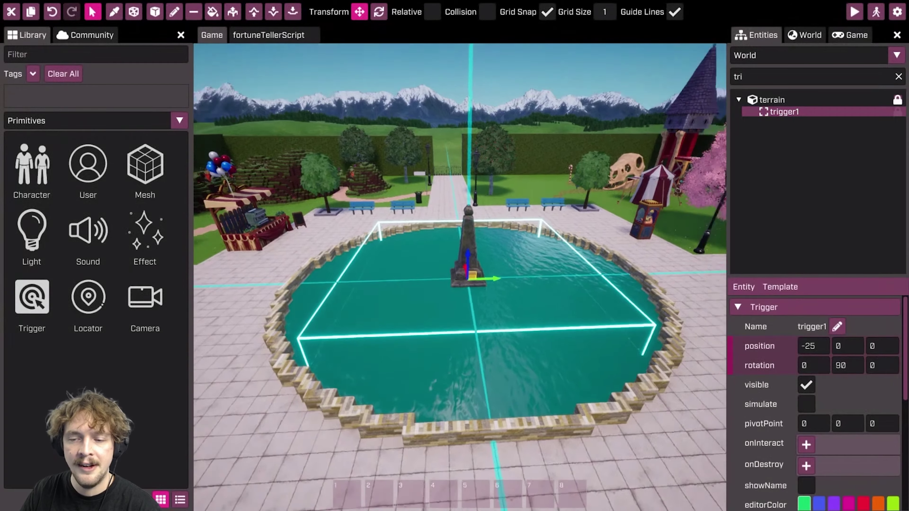
scroll(859, 399, down, 4)
scroll(859, 399, down, 3)
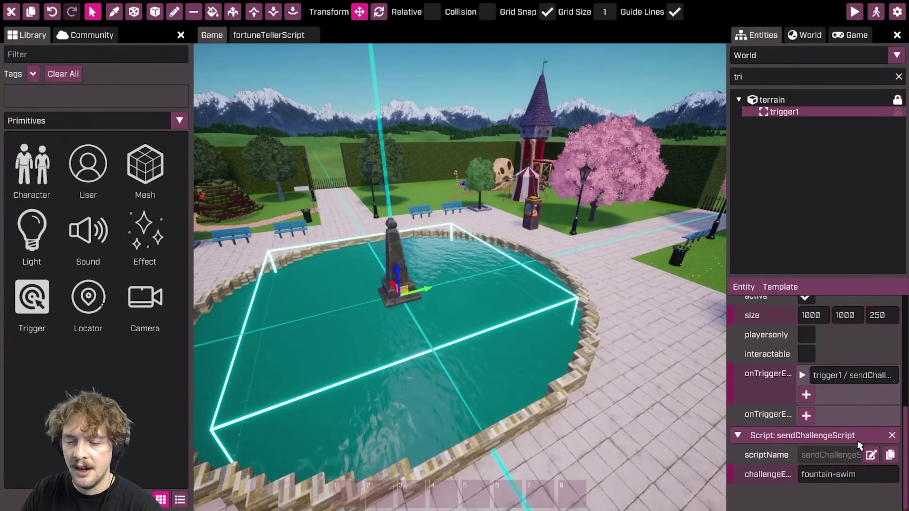
click(870, 454)
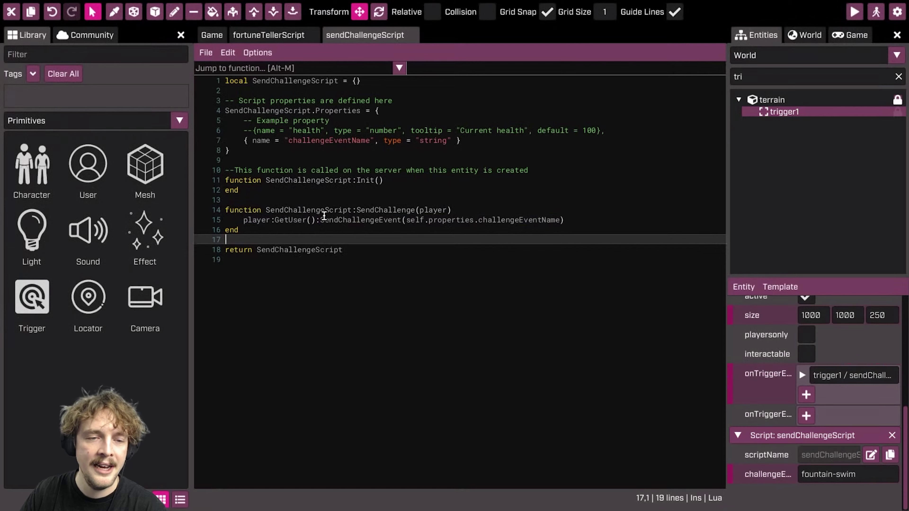
mouse_move(320, 219)
mouse_down()
mouse_move(562, 221)
mouse_move(411, 220)
mouse_up()
click(570, 221)
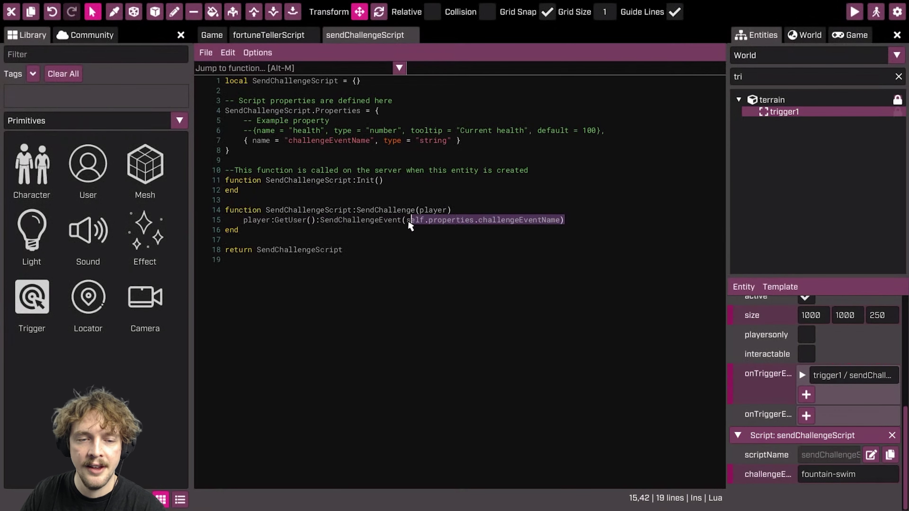
drag(856, 475, 801, 474)
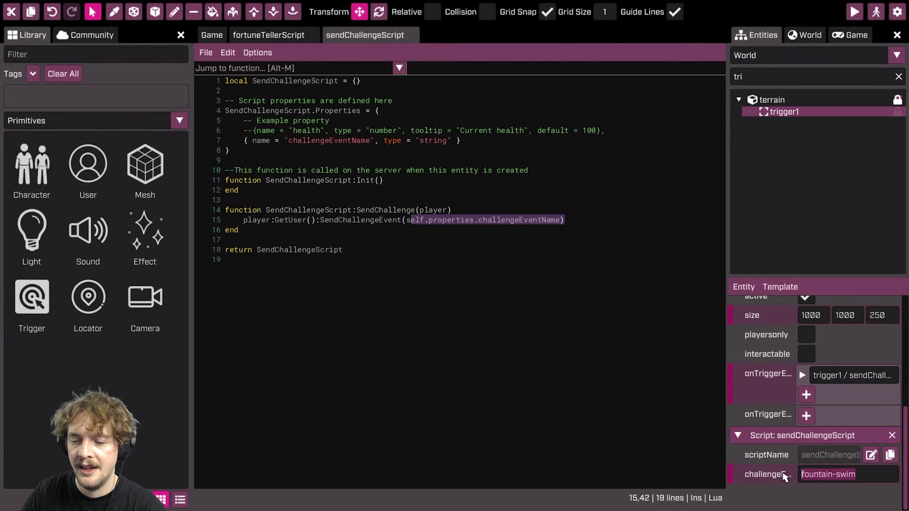
click(248, 138)
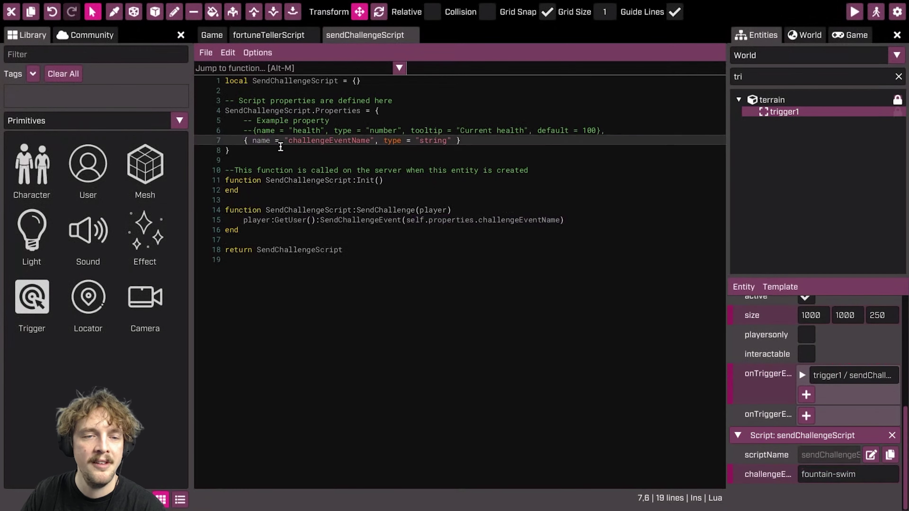
double_click(313, 141)
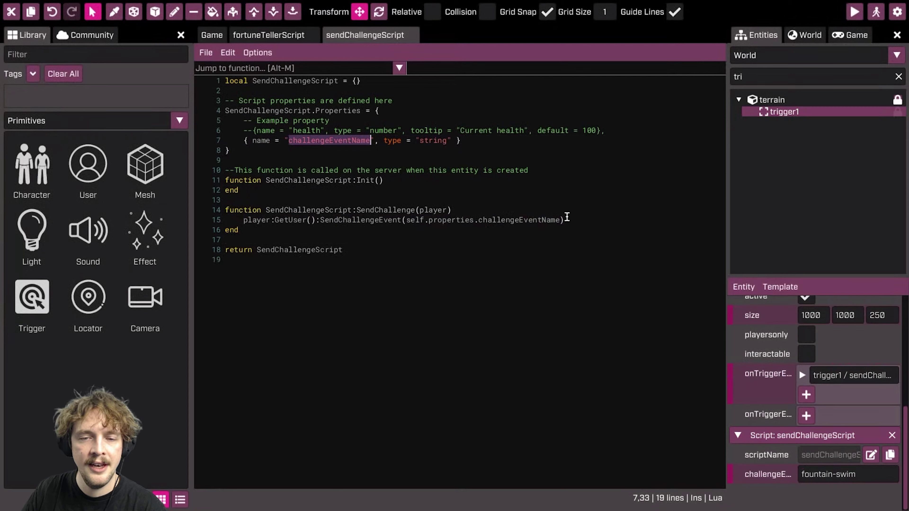
drag(560, 220, 406, 219)
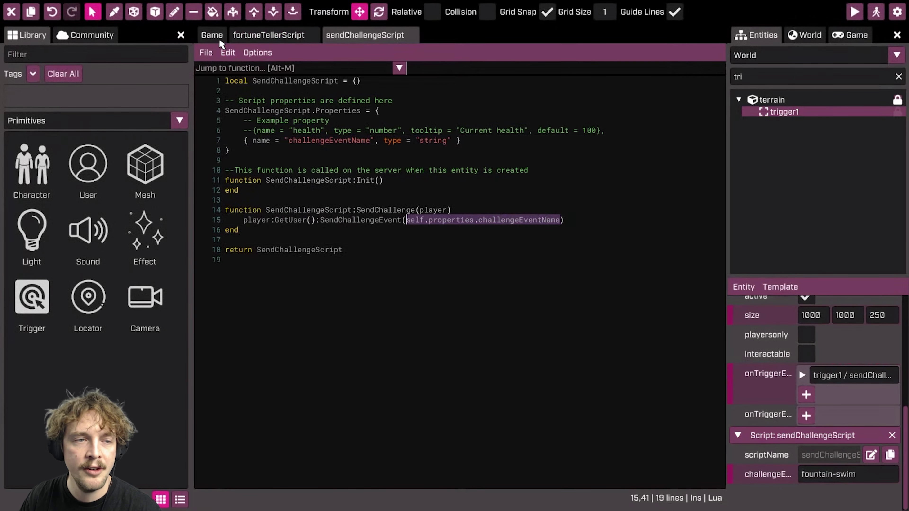
click(213, 35)
- Select the fortune teller booth and bring up the sendChallengeScript code
click(523, 220)
scroll(821, 465, down, 5)
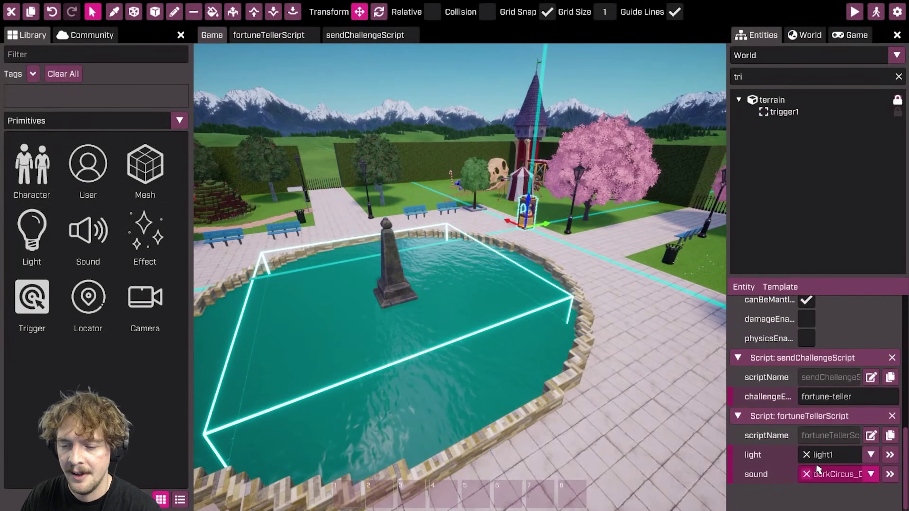
click(354, 36)
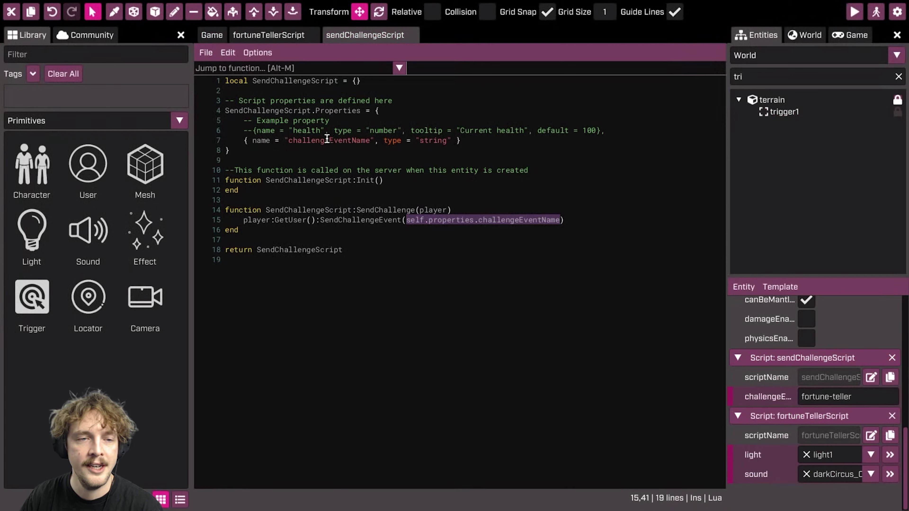
- Set the fortune teller's challengeEventName to fortune-teller and click out of the field
click(802, 398)
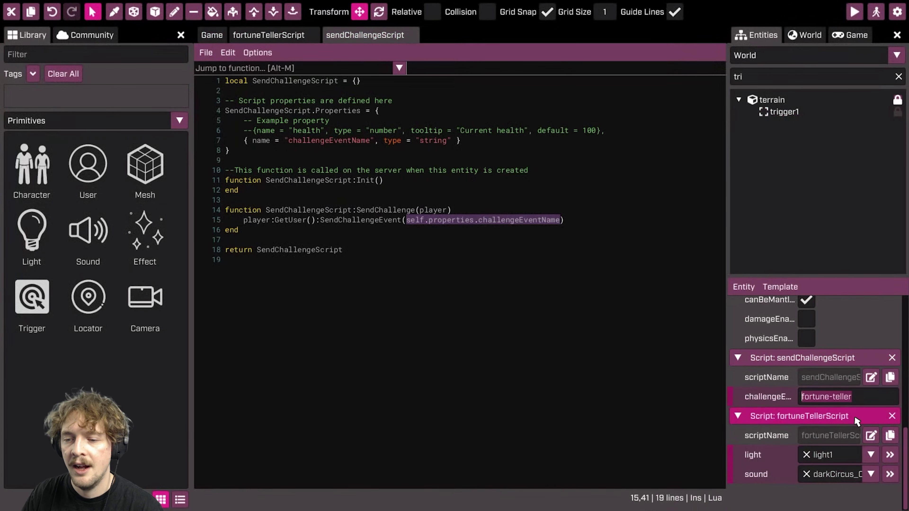
click(867, 399)
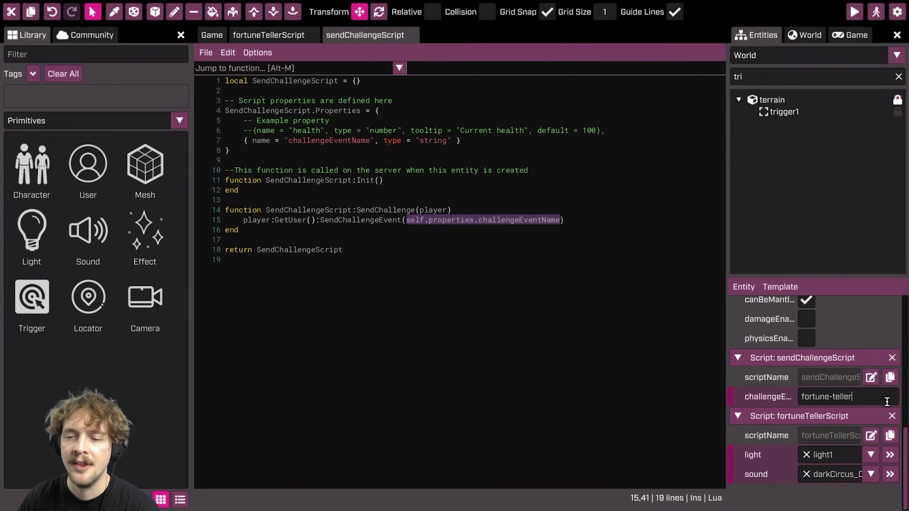
drag(881, 402, 779, 403)
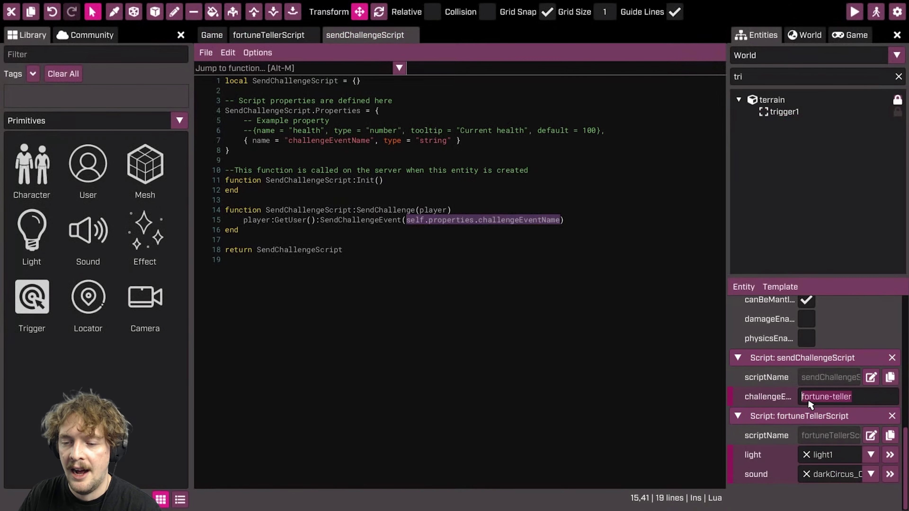
click(874, 396)
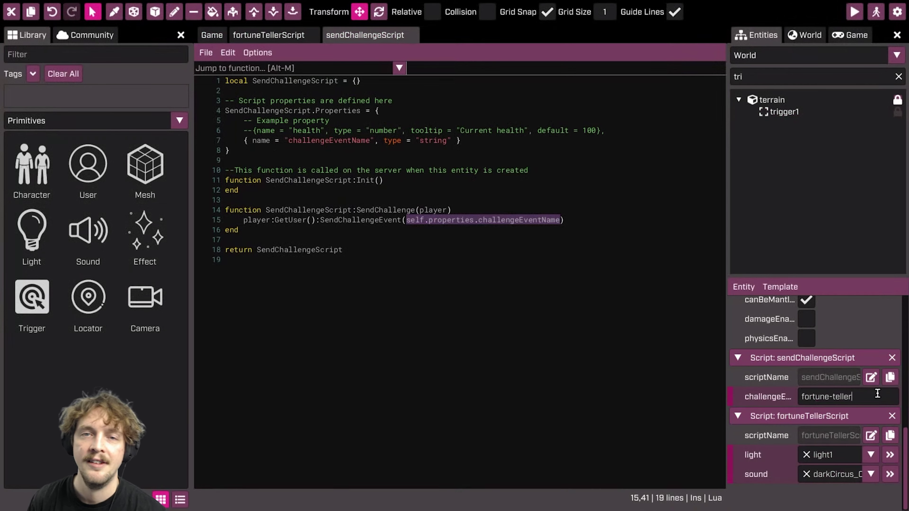
scroll(852, 388, up, 3)
scroll(855, 392, up, 3)
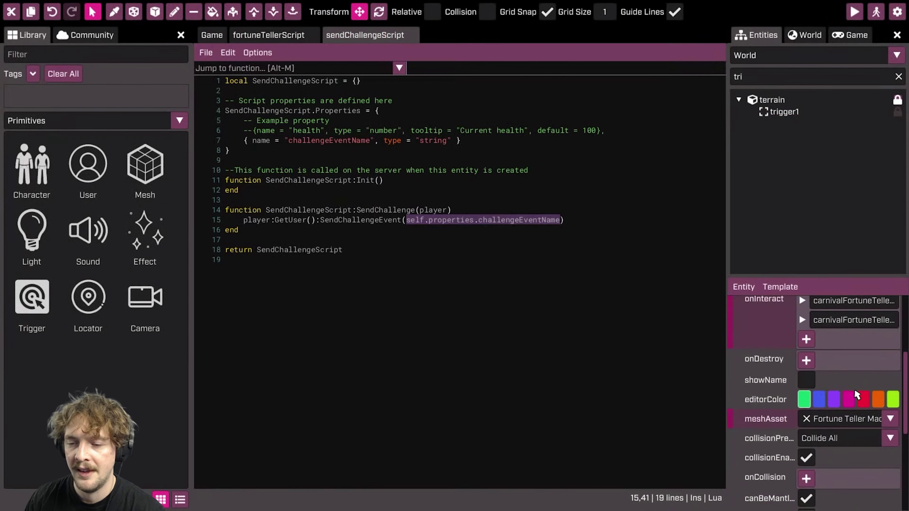
scroll(850, 386, up, 3)
mouse_move(778, 404)
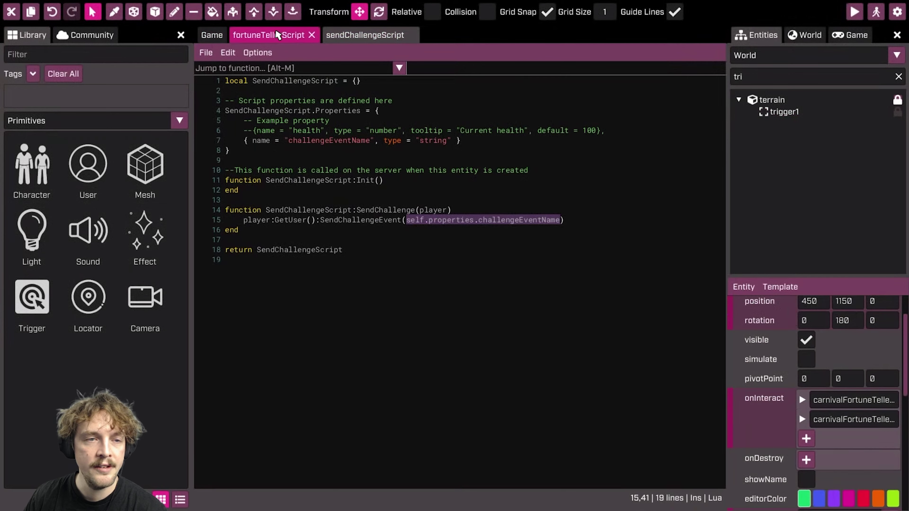
- Compare both script tabs, confirm trigger1 still sends fountain-swim, and clear the Entities filter
click(269, 34)
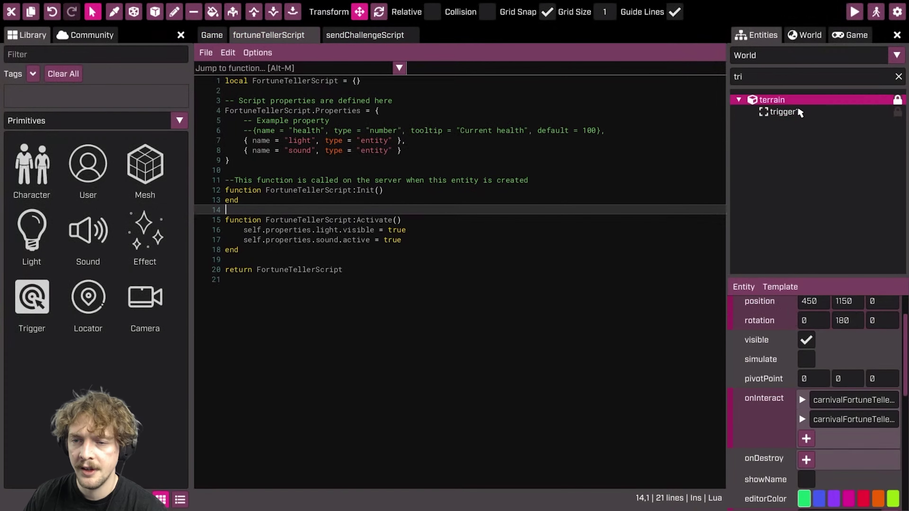
click(782, 112)
scroll(855, 454, down, 3)
scroll(855, 454, down, 1)
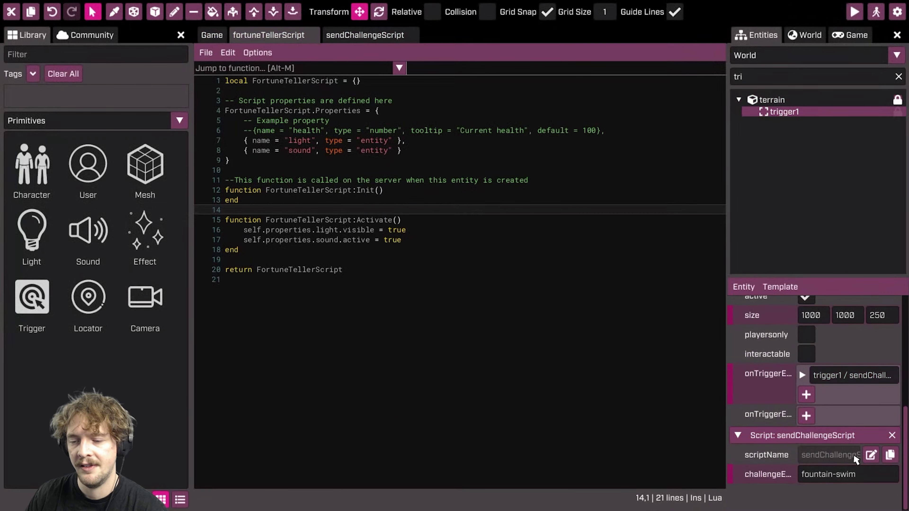
click(396, 35)
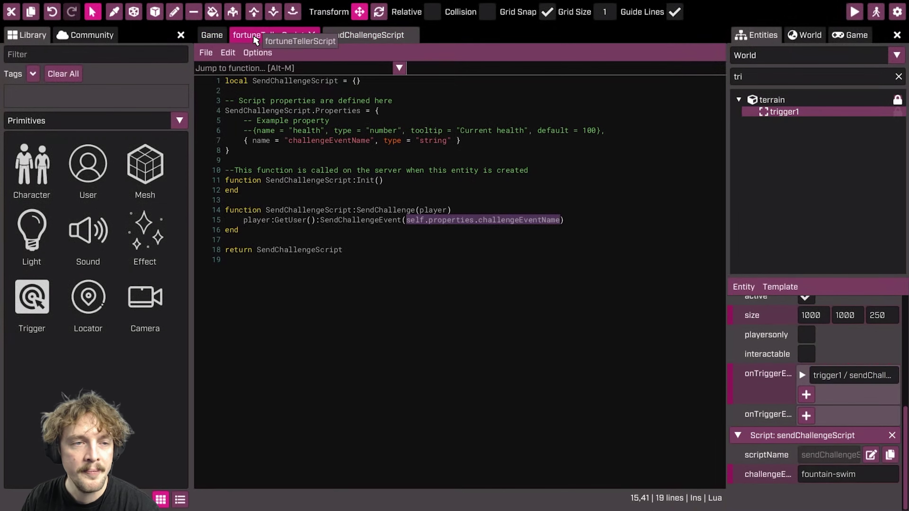
click(475, 206)
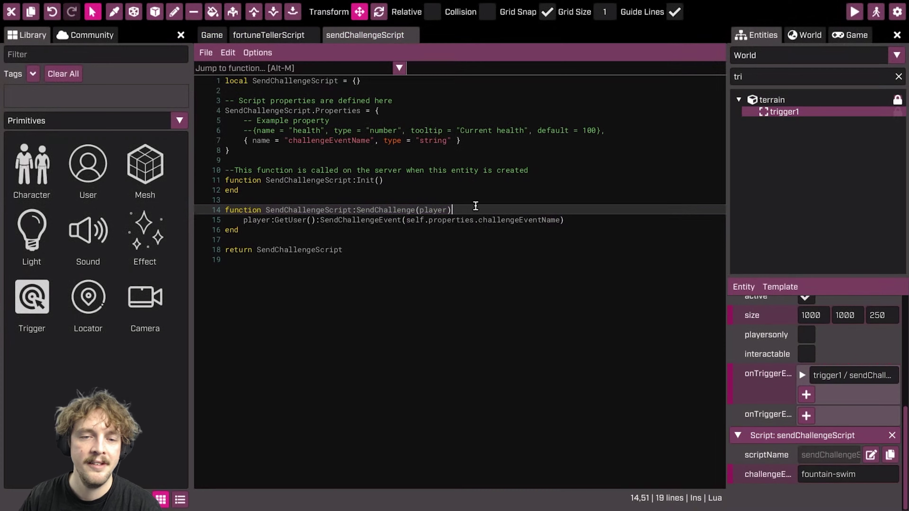
click(293, 37)
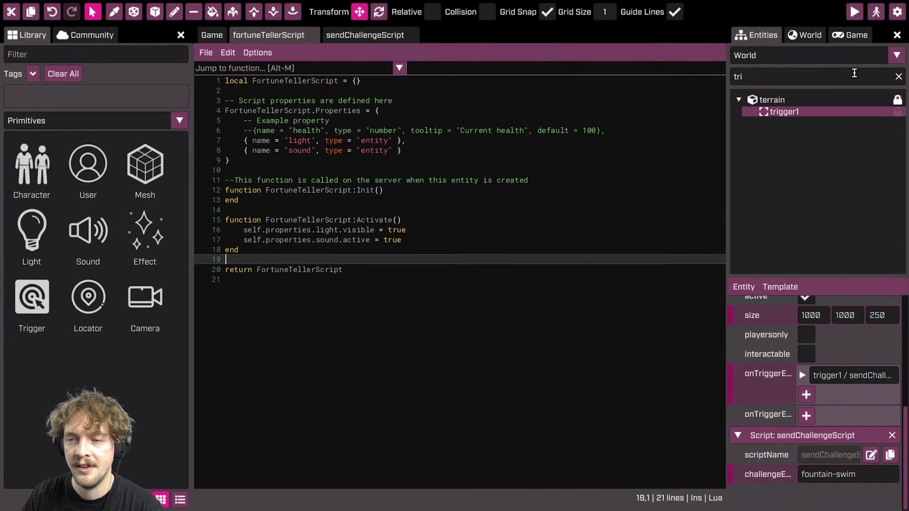
click(898, 77)
- Return to the 3D park, select the fortune teller machine and test in play mode
click(212, 35)
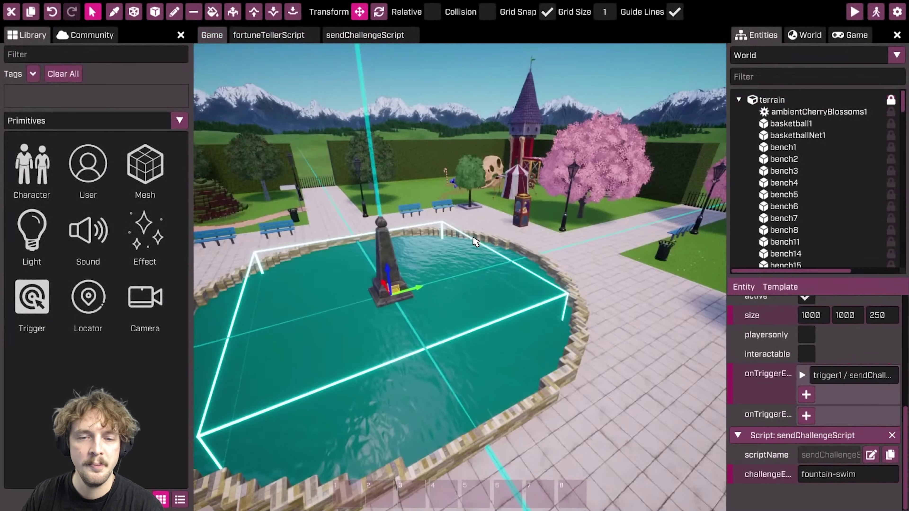
click(476, 239)
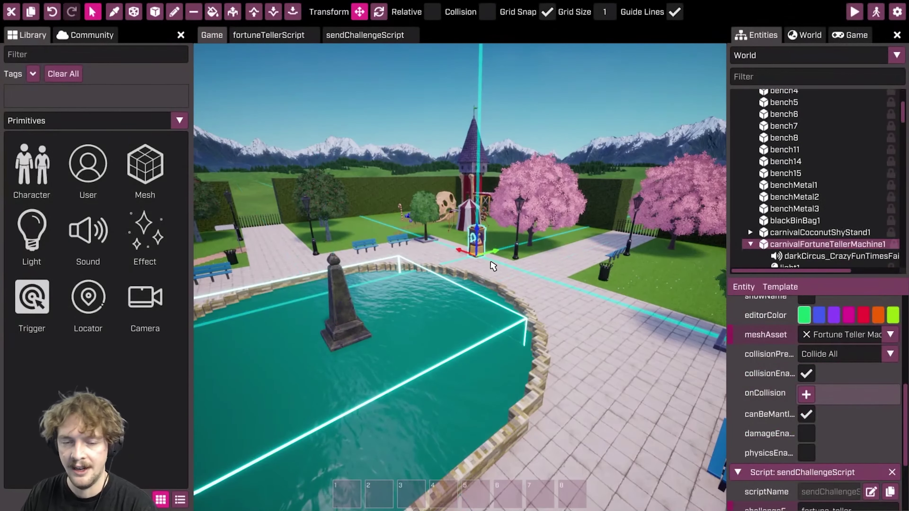
key(F5)
key(w)
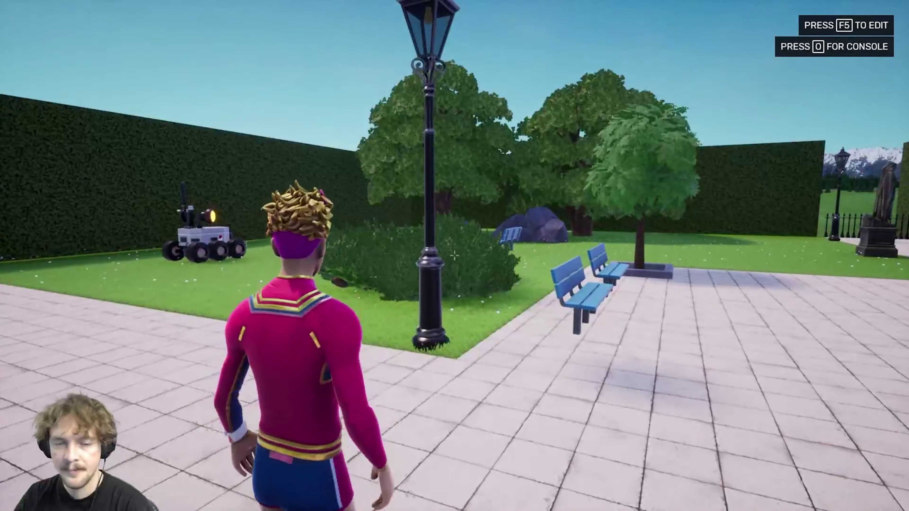
- Leave play mode and fullscreen, then switch to the Crayta Create challenges page
key(F5)
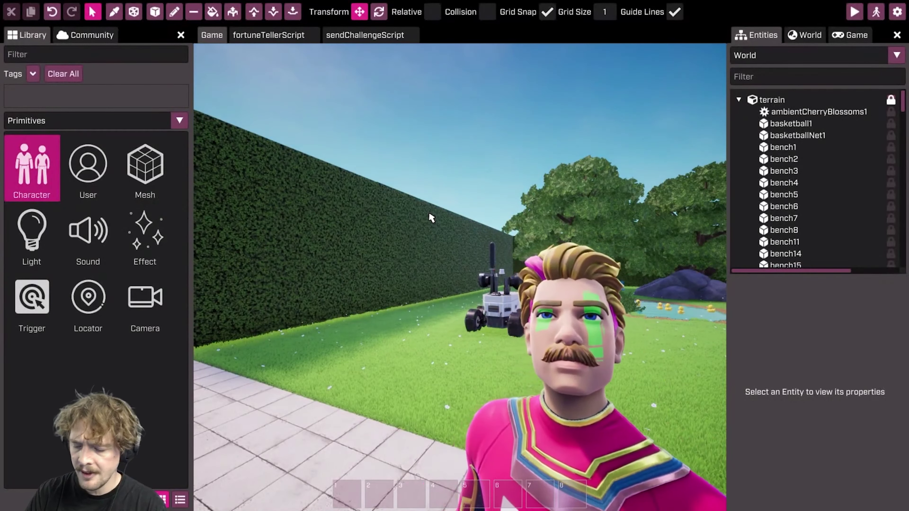
key(Escape)
click(216, 8)
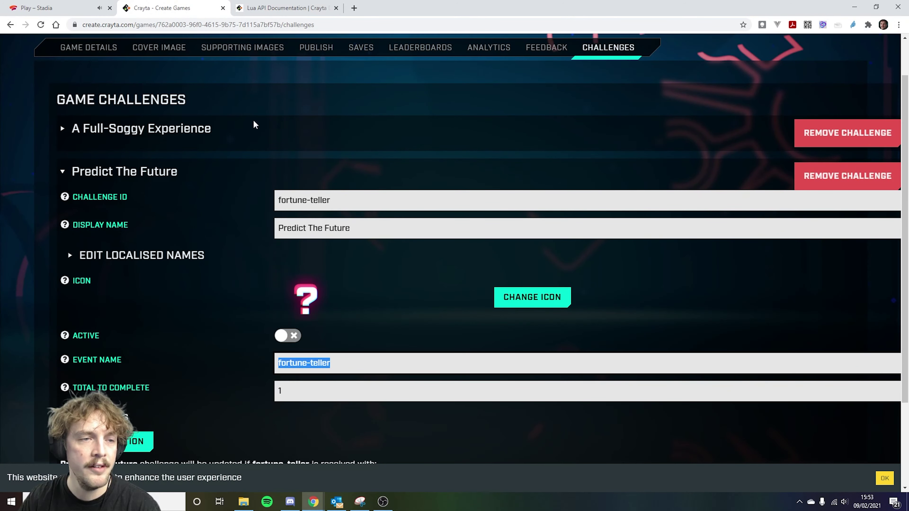
- Go to The Challenge Park's Challenges tab and add a third, blank challenge entry
click(83, 171)
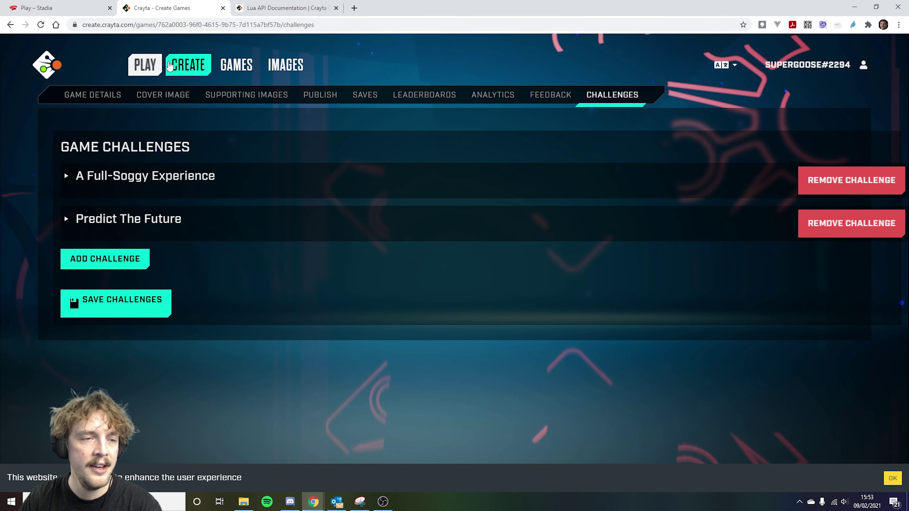
click(170, 71)
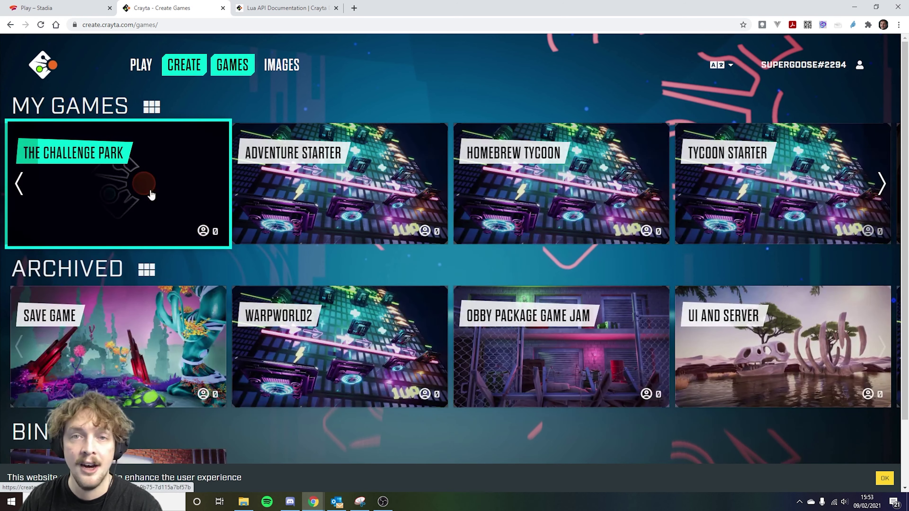
click(128, 177)
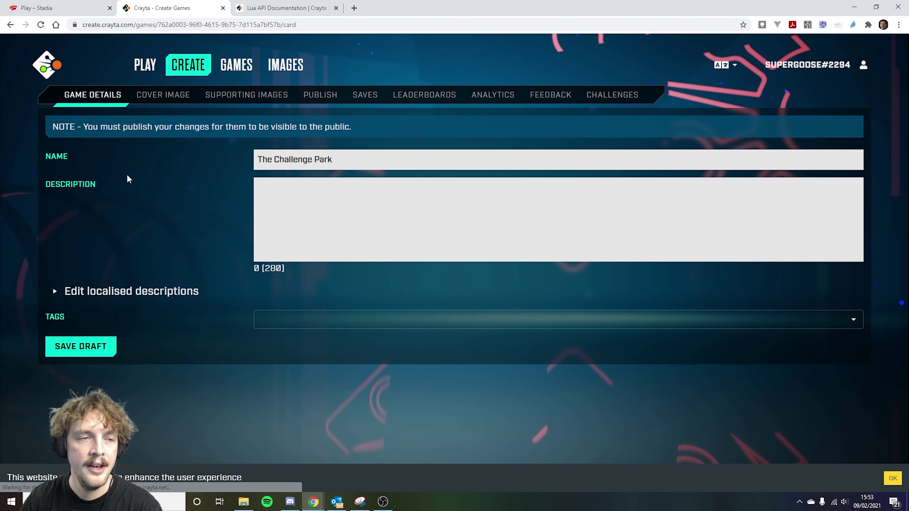
click(614, 96)
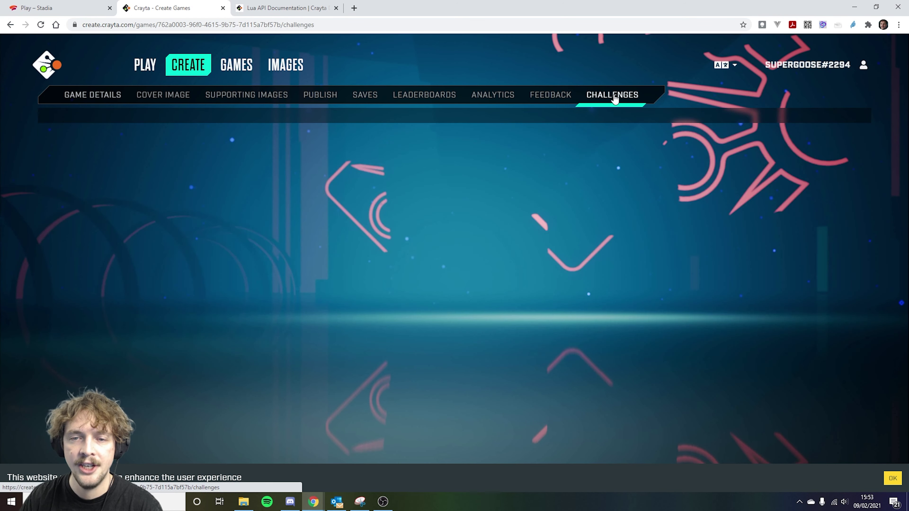
click(105, 258)
scroll(105, 259, down, 2)
click(304, 234)
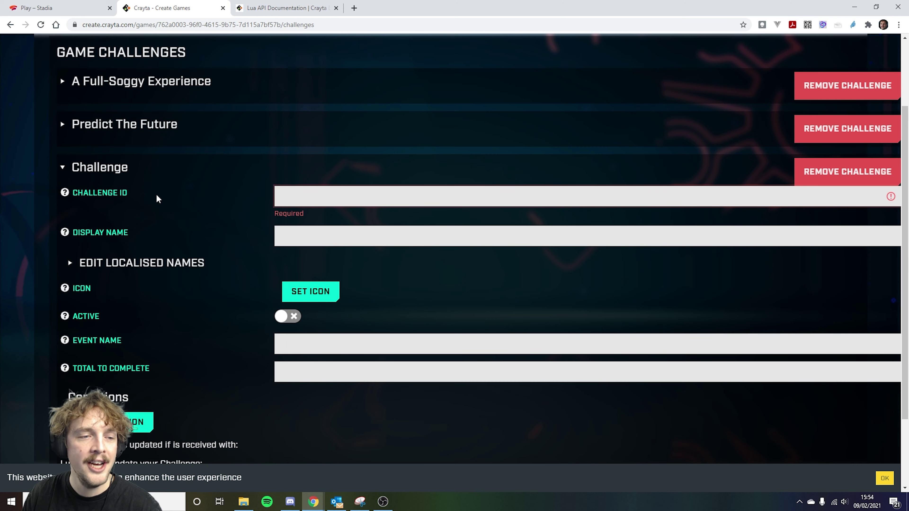
- Highlight the new challenge's CHALLENGE ID label and scroll down to its Conditions
drag(156, 197, 73, 201)
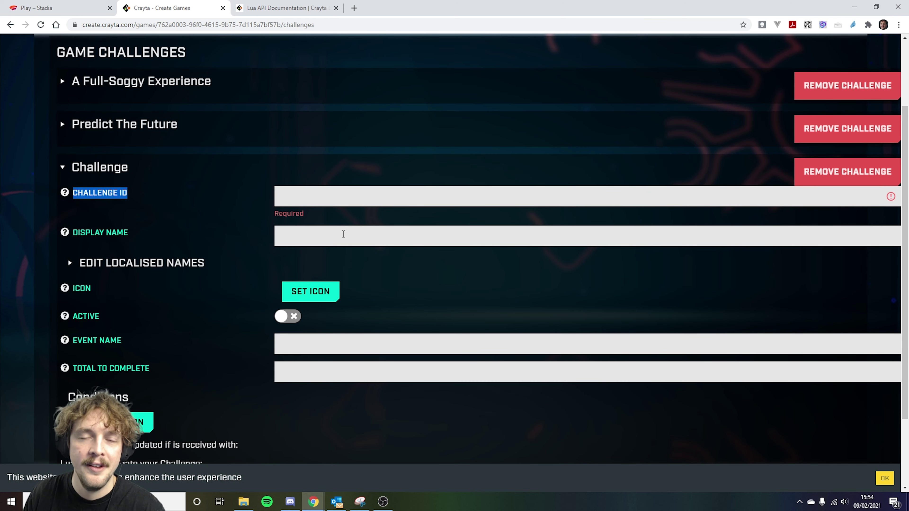
scroll(412, 327, down, 1)
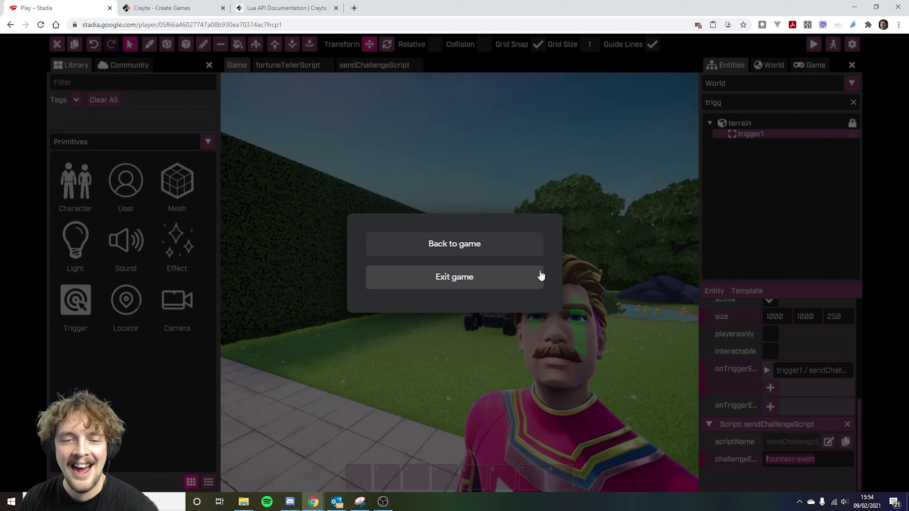
- Exit the game from the Stadia pause menu back to the Crayta hub
click(536, 255)
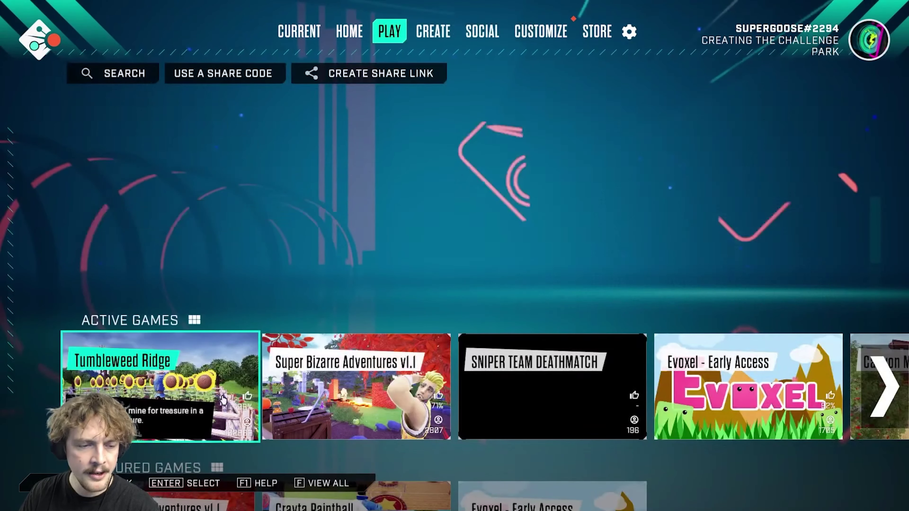
- Open Tumbleweed Ridge's details page and view its Challenges list
click(222, 399)
click(197, 72)
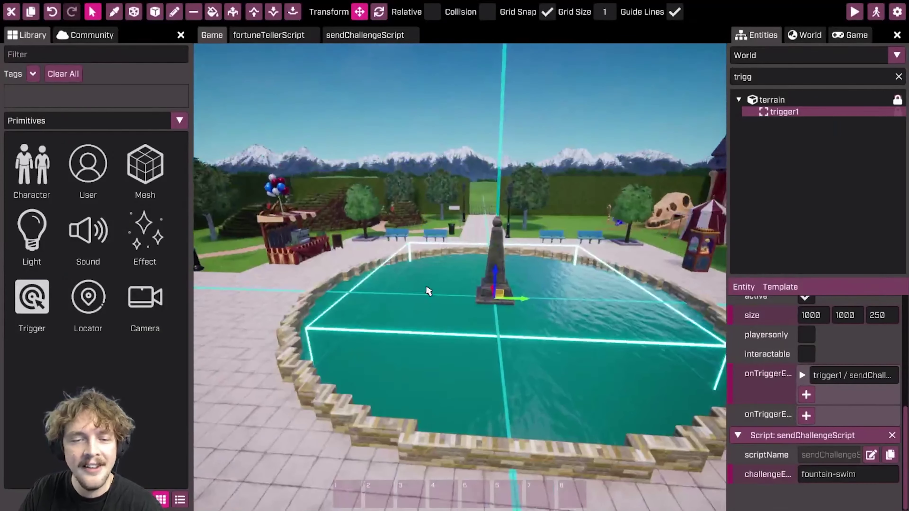
mouse_move(429, 291)
middle_down()
mouse_move(339, 279)
mouse_move(432, 400)
mouse_move(582, 360)
middle_up()
scroll(582, 360, down, 5)
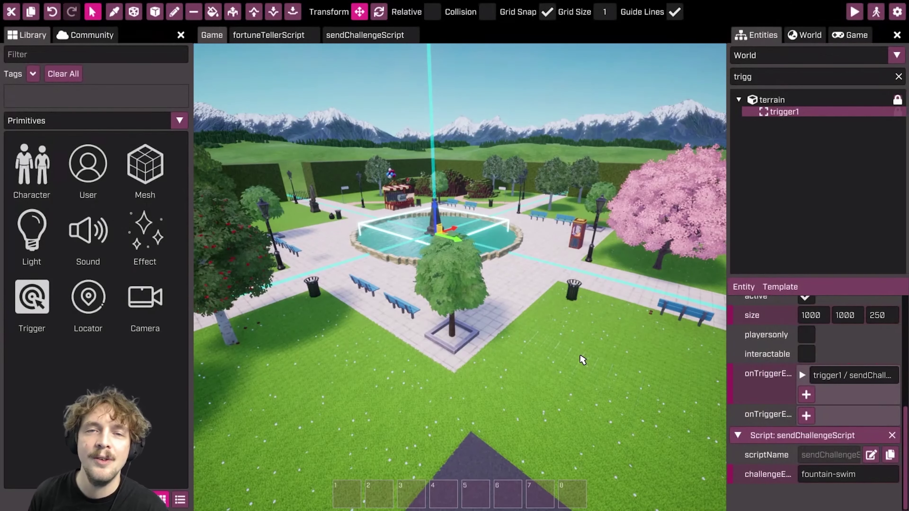